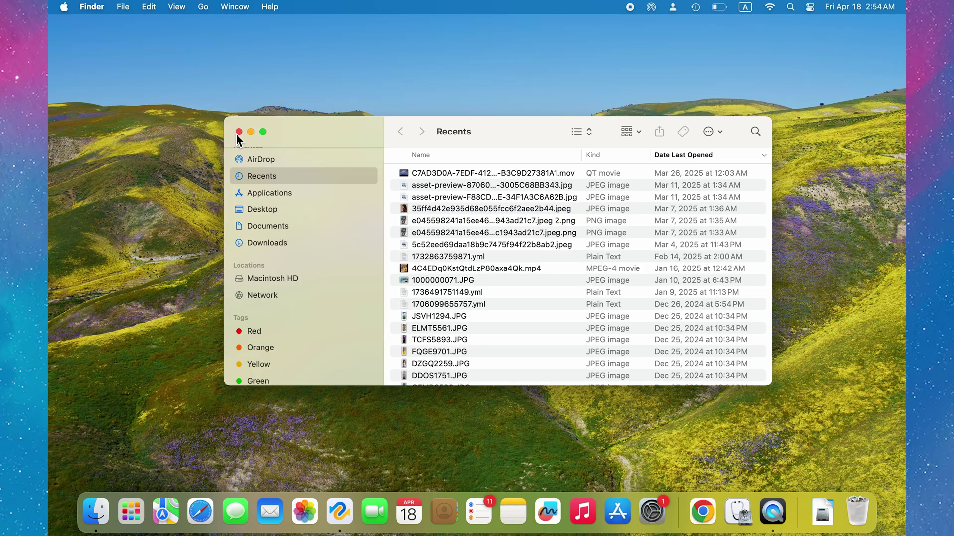
- Turn on External disks in Finder's sidebar settings, then open the Untitled SD card in a new window
click(239, 132)
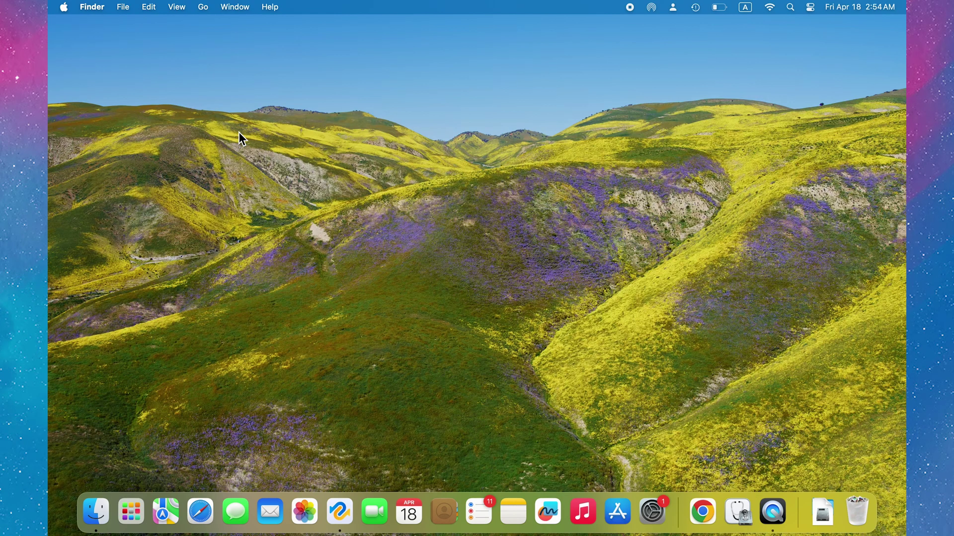
click(93, 6)
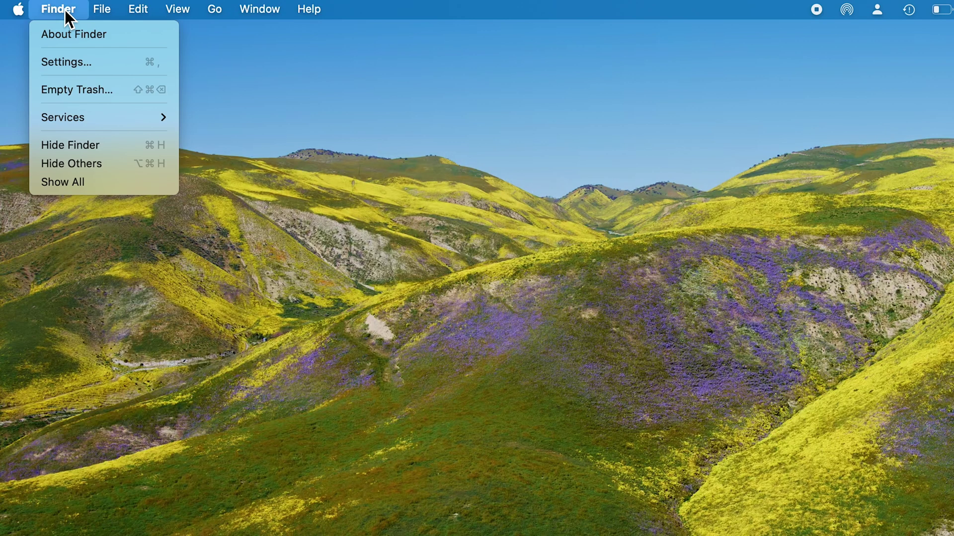
click(77, 61)
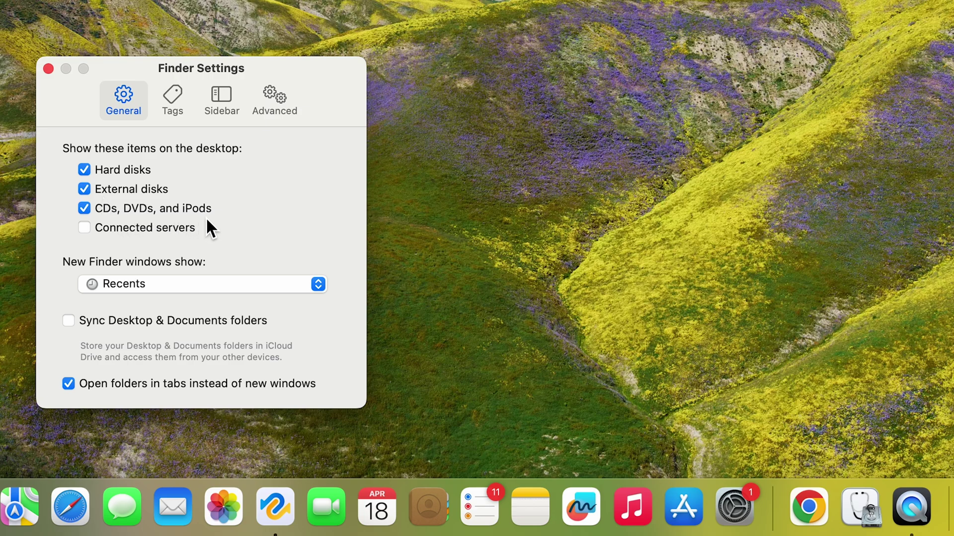
click(207, 108)
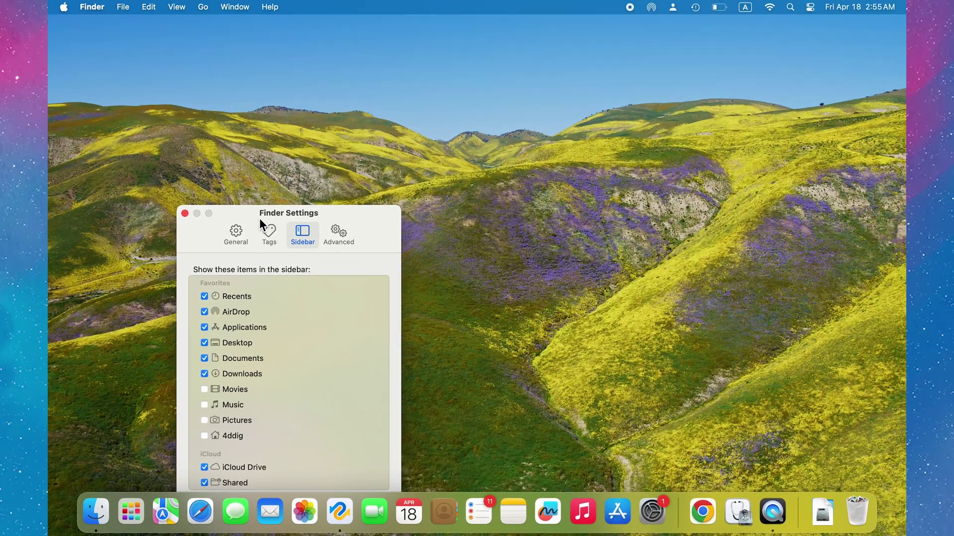
scroll(279, 243, down, 5)
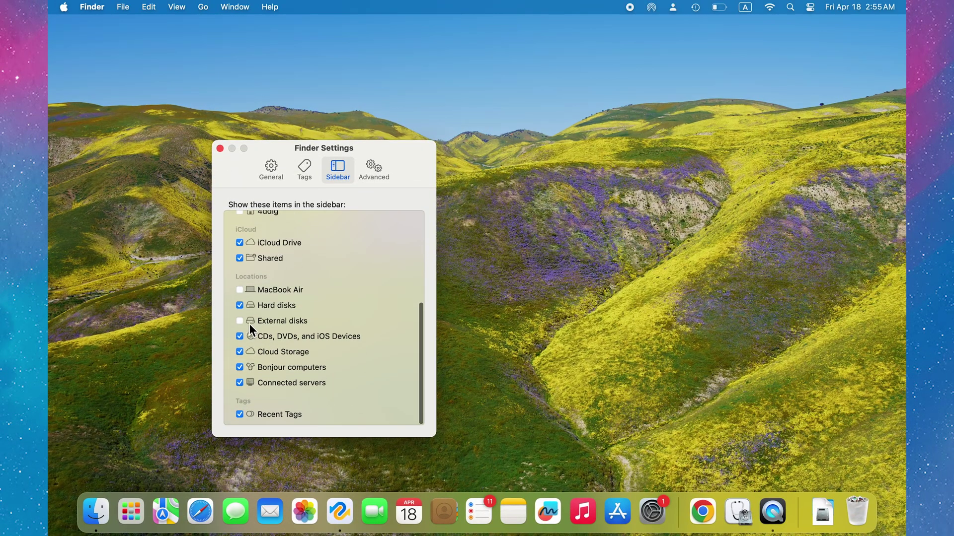
click(239, 321)
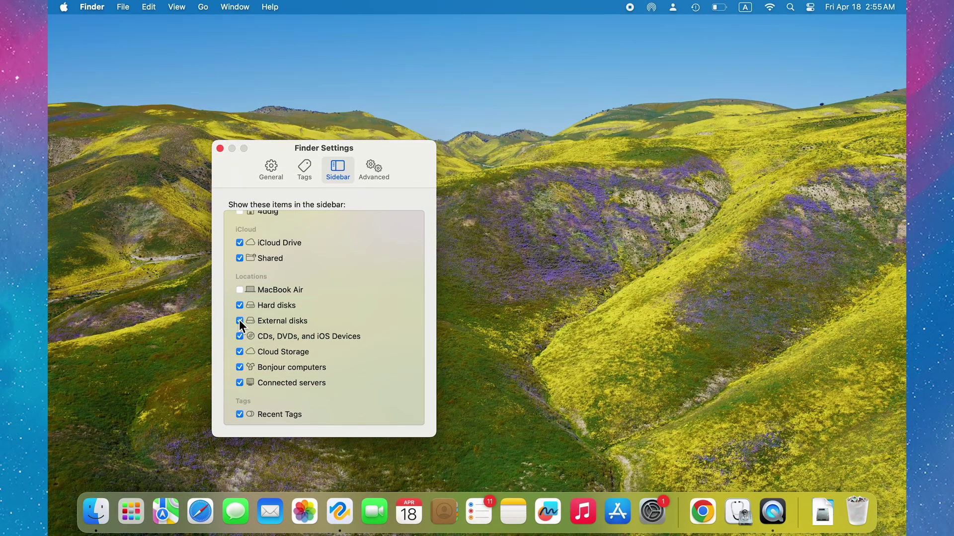
click(103, 508)
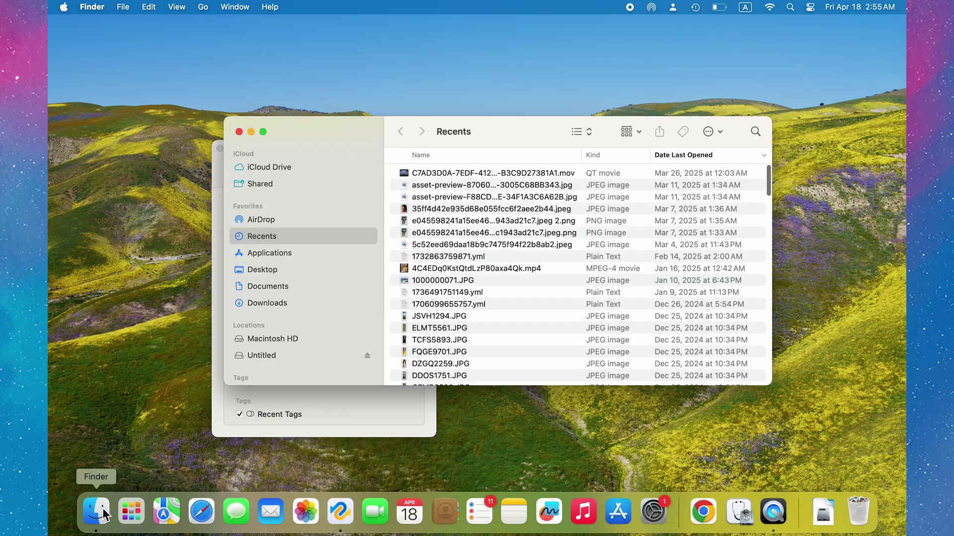
click(270, 359)
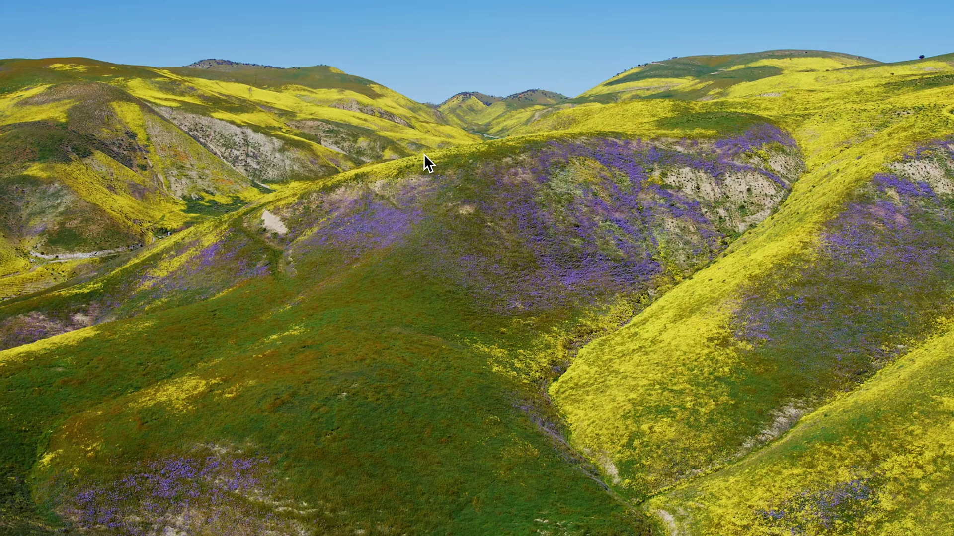
- Search Spotlight for 'uti' so Disk Utility appears as the top match
key(super+space)
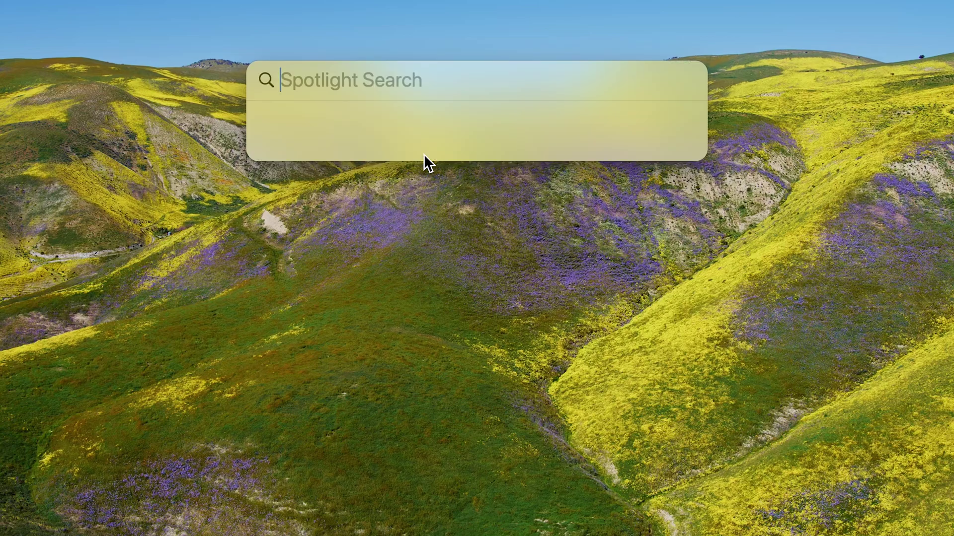
text(uti)
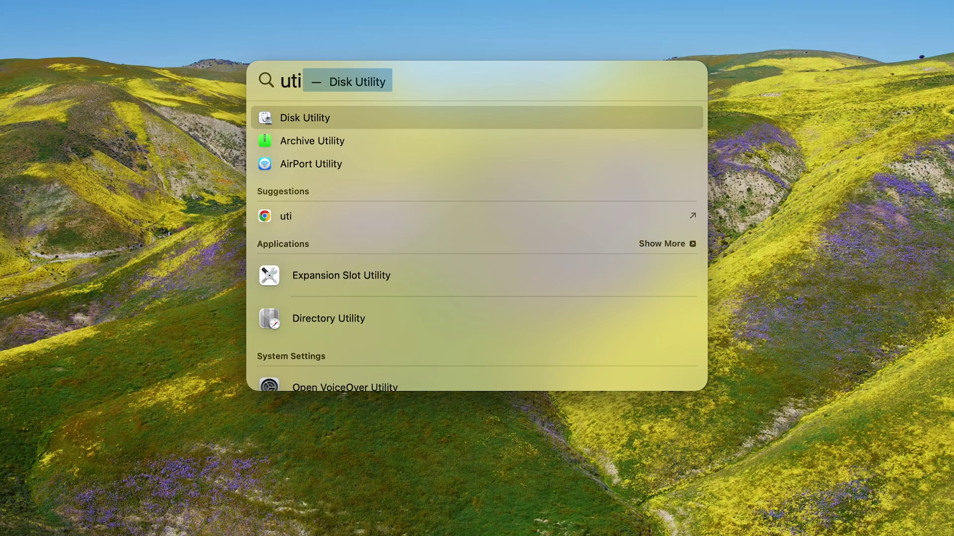
- Run First Aid on the external disk4s1 volume in Disk Utility
click(409, 118)
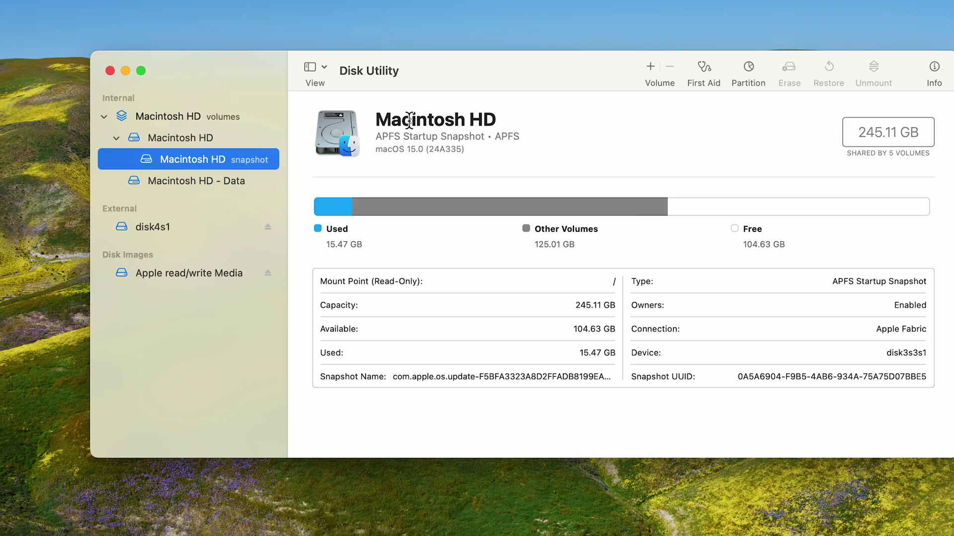
click(182, 229)
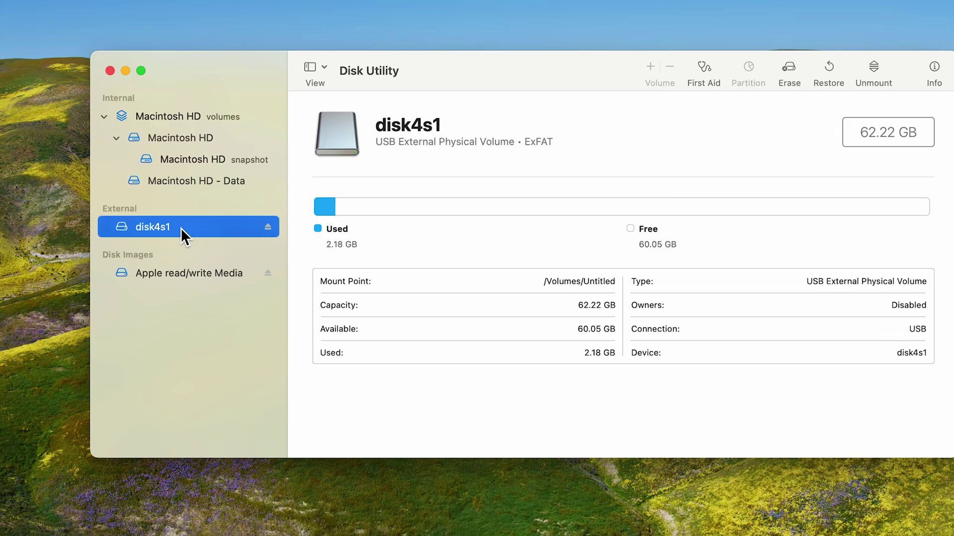
click(705, 71)
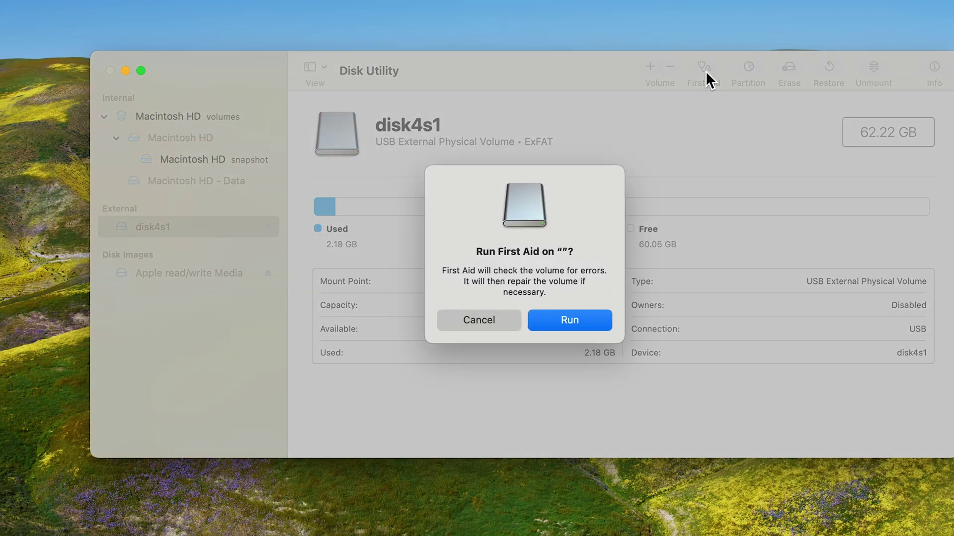
click(586, 321)
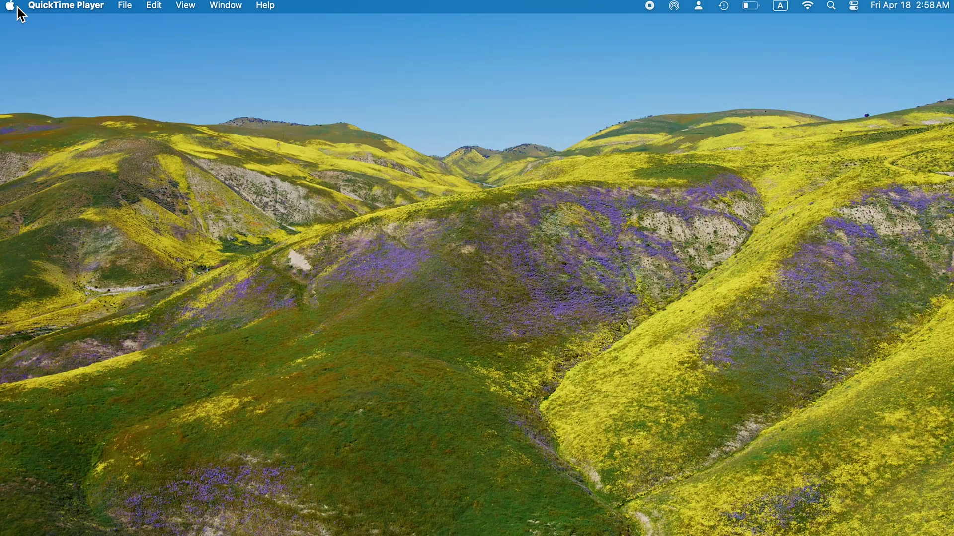
- Open System Settings and go to the Lockdown Mode page under Privacy & Security
click(11, 6)
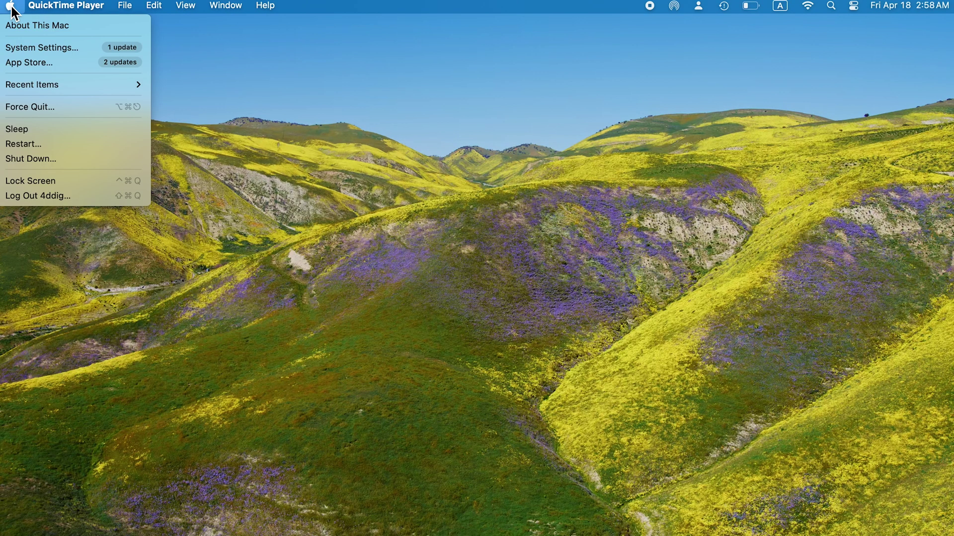
click(22, 48)
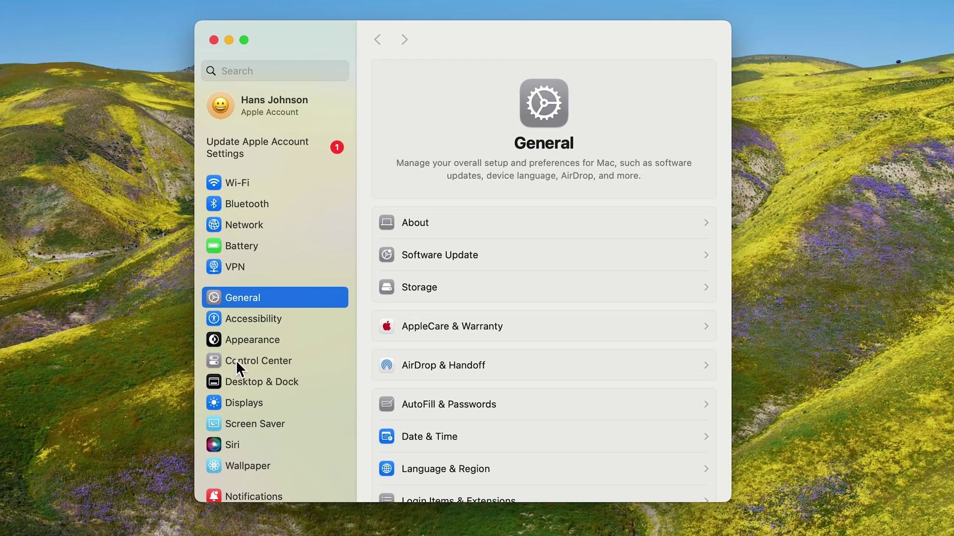
scroll(236, 361, down, 3)
scroll(236, 360, down, 4)
click(279, 435)
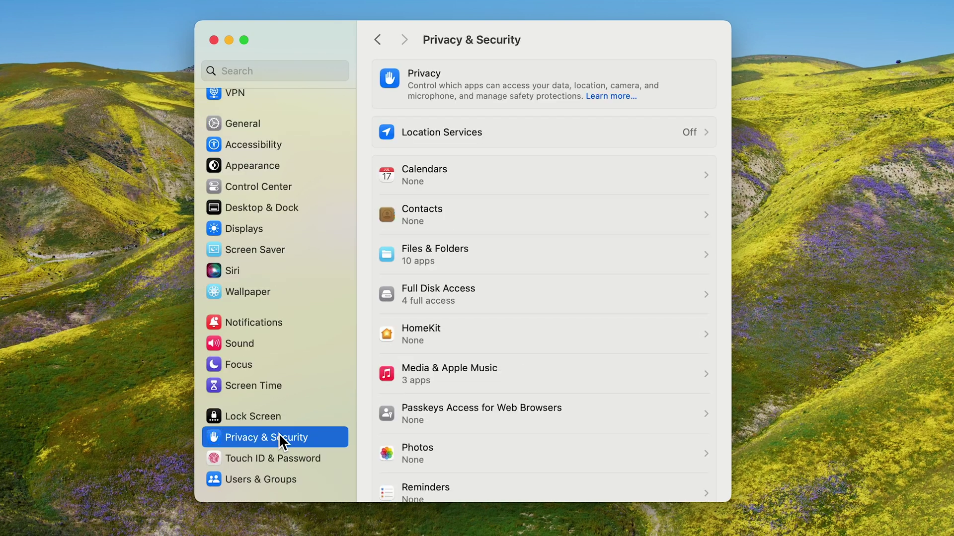
scroll(592, 353, down, 15)
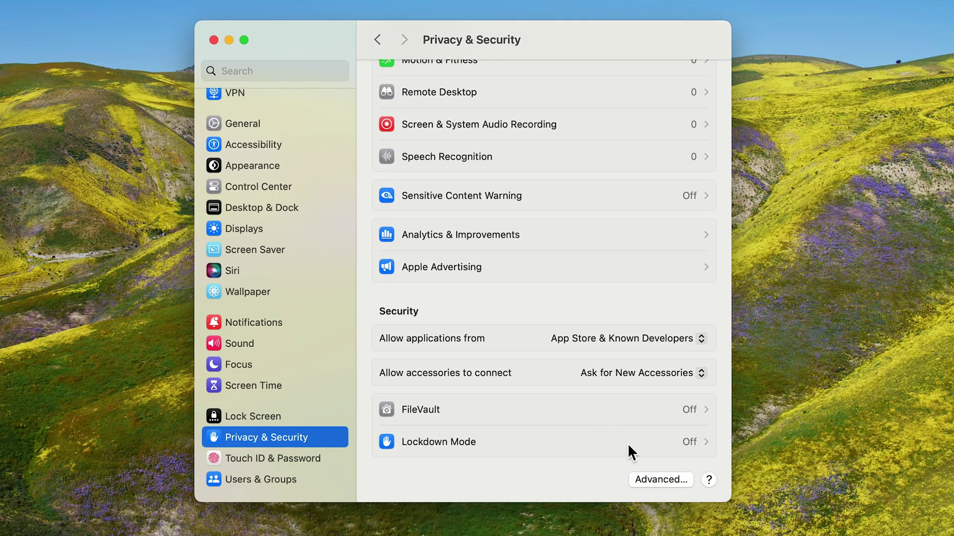
click(627, 445)
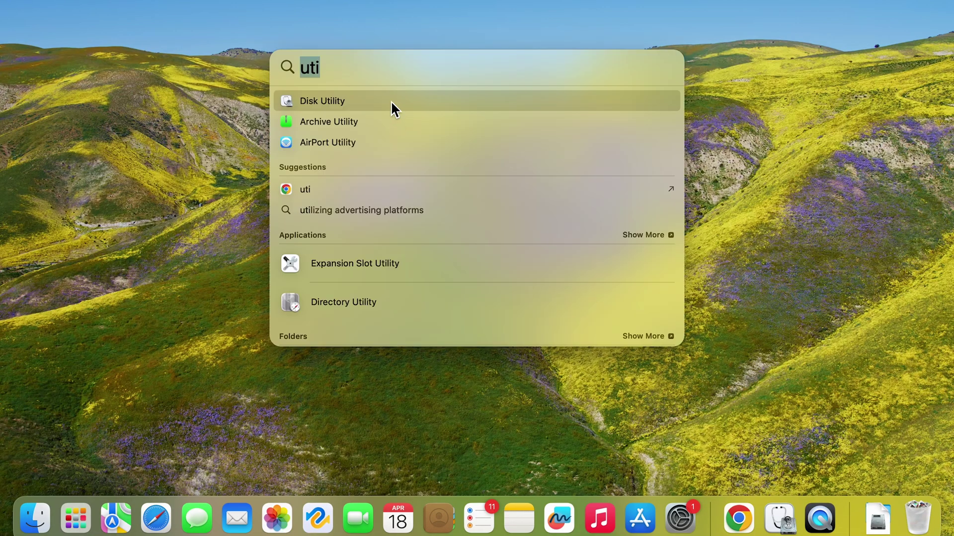
- Erase the external disk4s1 card in Disk Utility as ExFAT, named Untitled
click(391, 100)
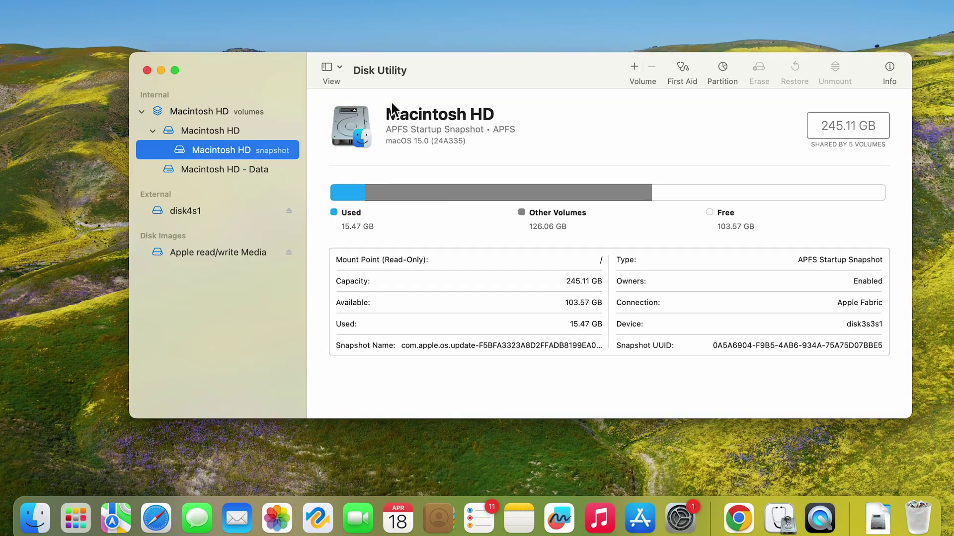
click(230, 206)
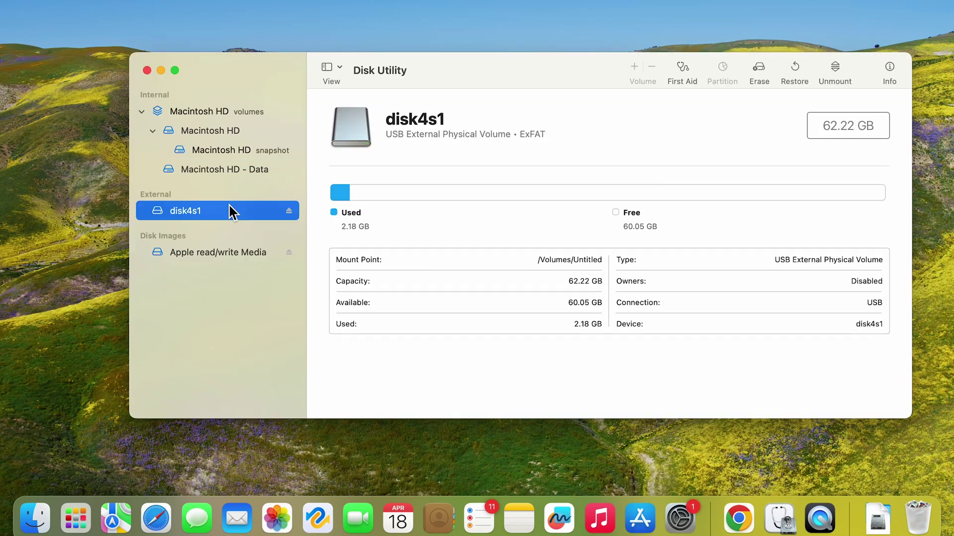
click(762, 69)
click(566, 258)
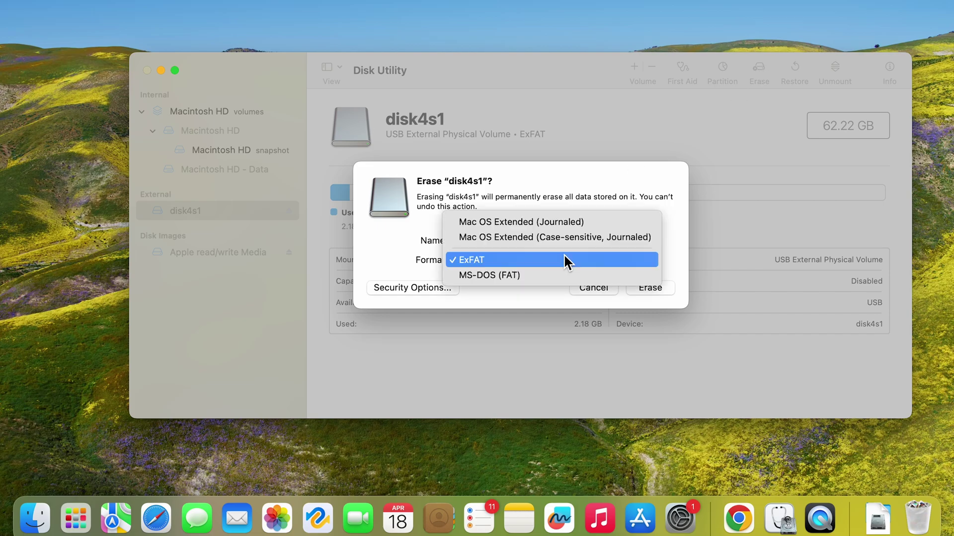
click(564, 253)
click(651, 289)
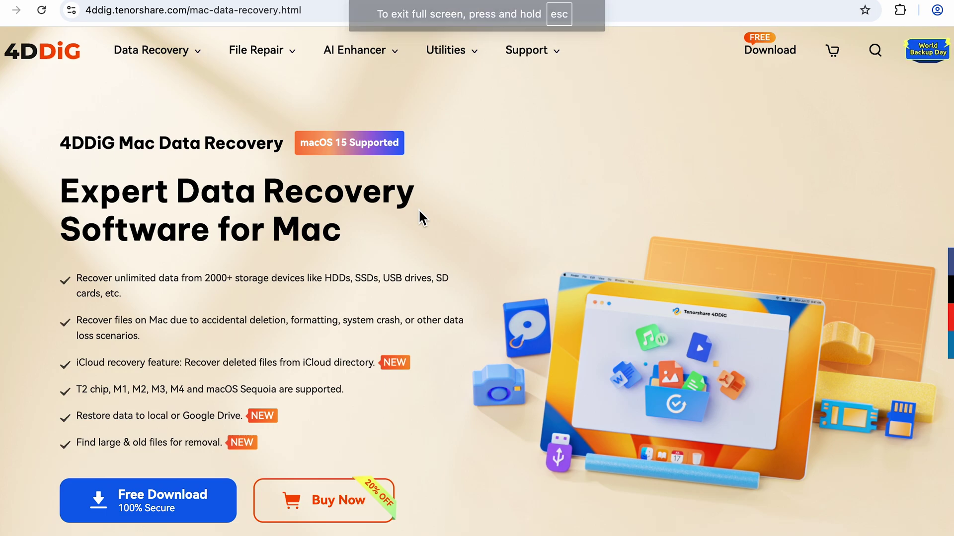
- Scroll the 4DDiG Mac Data Recovery page down to the 2000+ Storage Devices section, including SD/CF Card
scroll(420, 212, down, 2)
scroll(420, 212, down, 8)
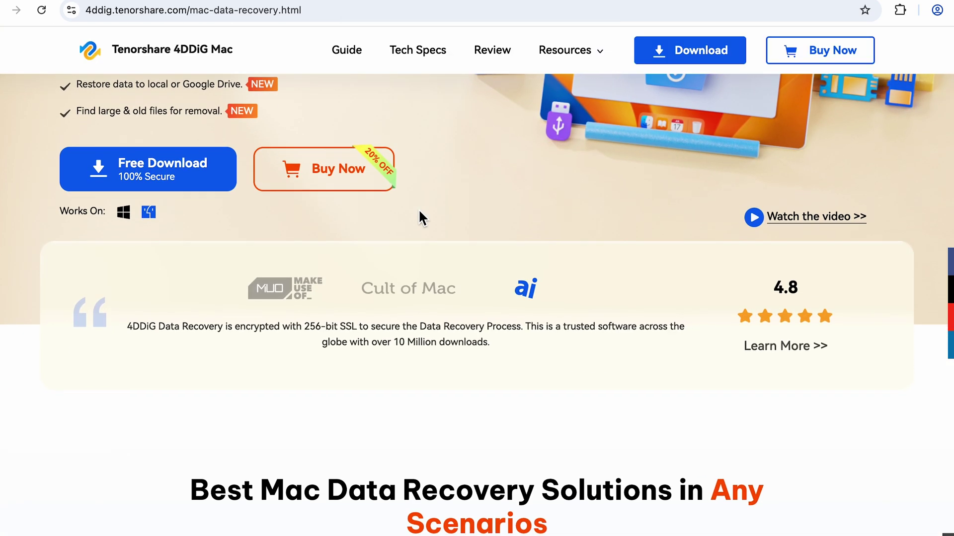
scroll(420, 212, down, 4)
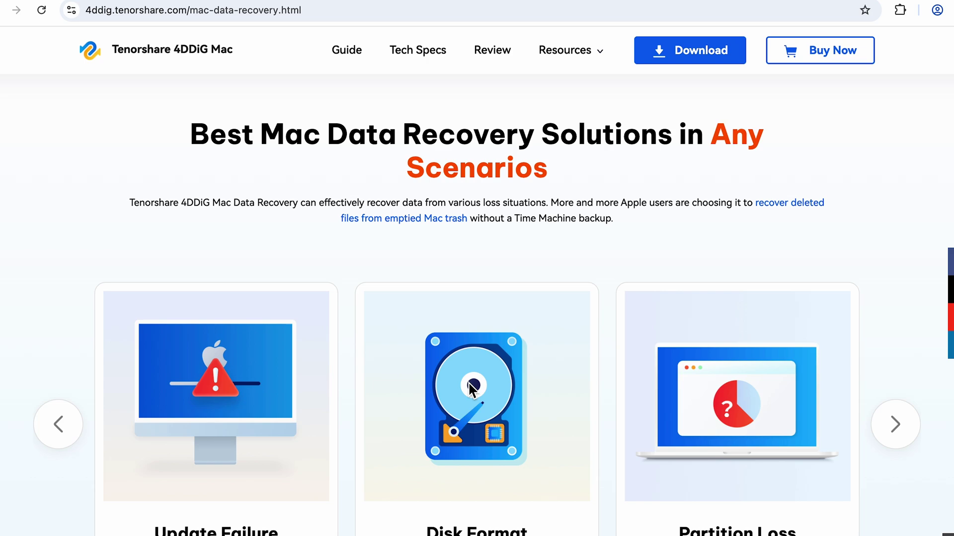
scroll(471, 387, down, 12)
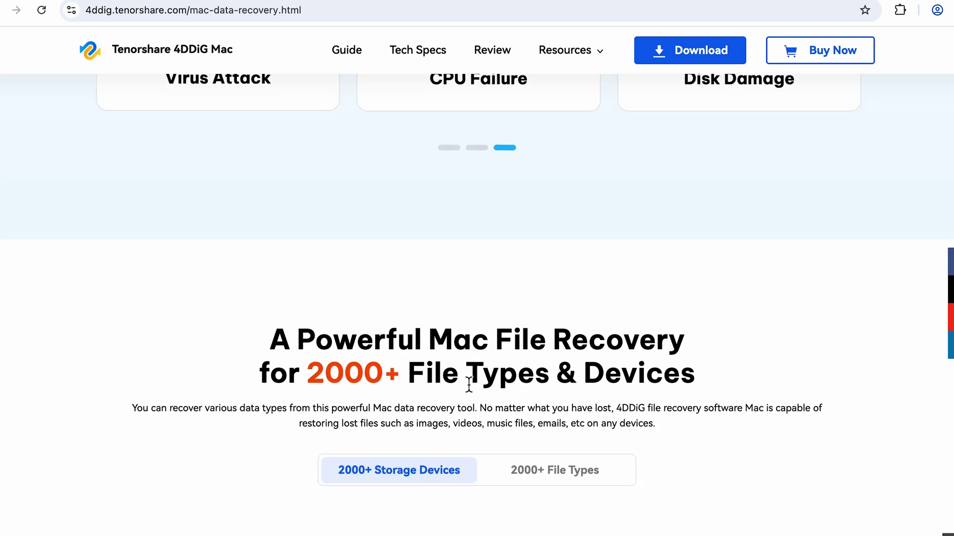
scroll(467, 381, down, 3)
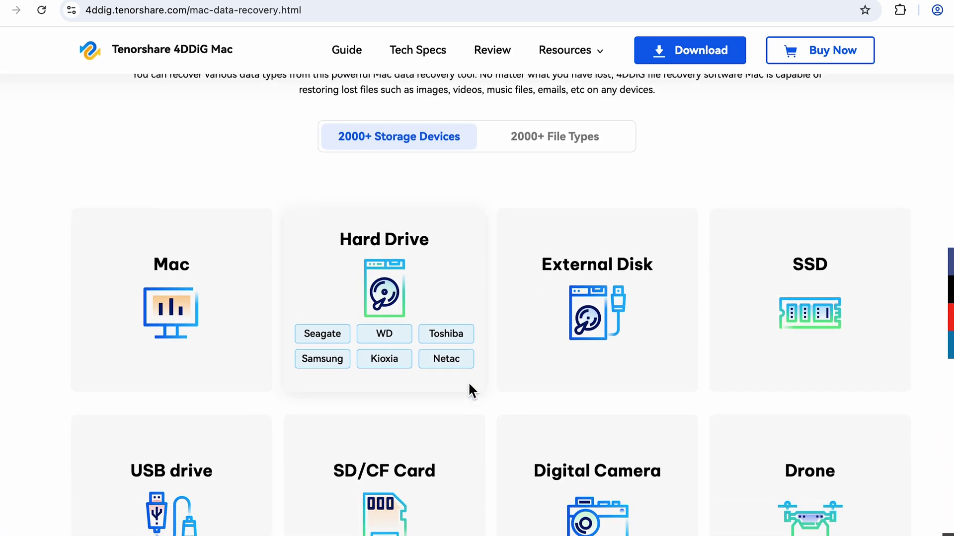
scroll(468, 387, down, 1)
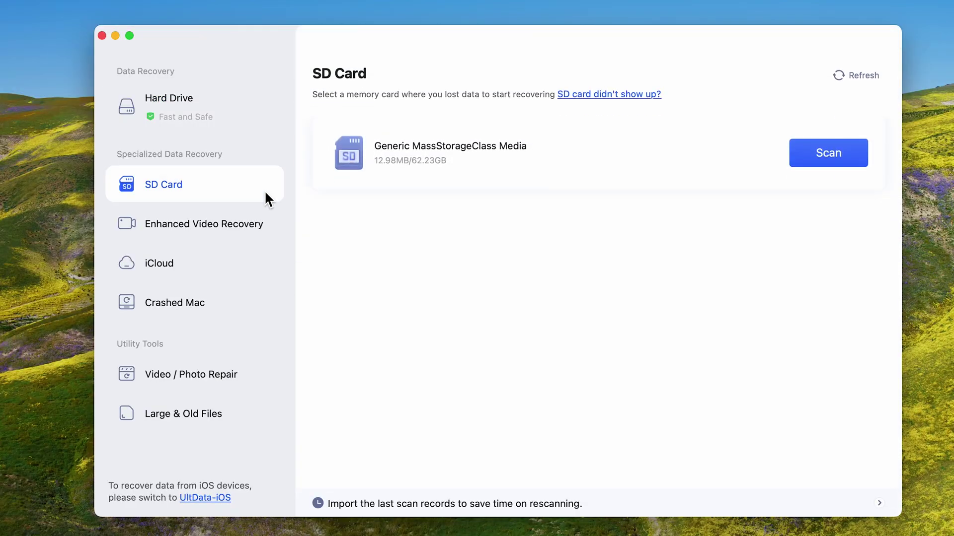
- Scan the Generic MassStorageClass Media card for all file types and preview MP4-3471835136.MP4
click(826, 156)
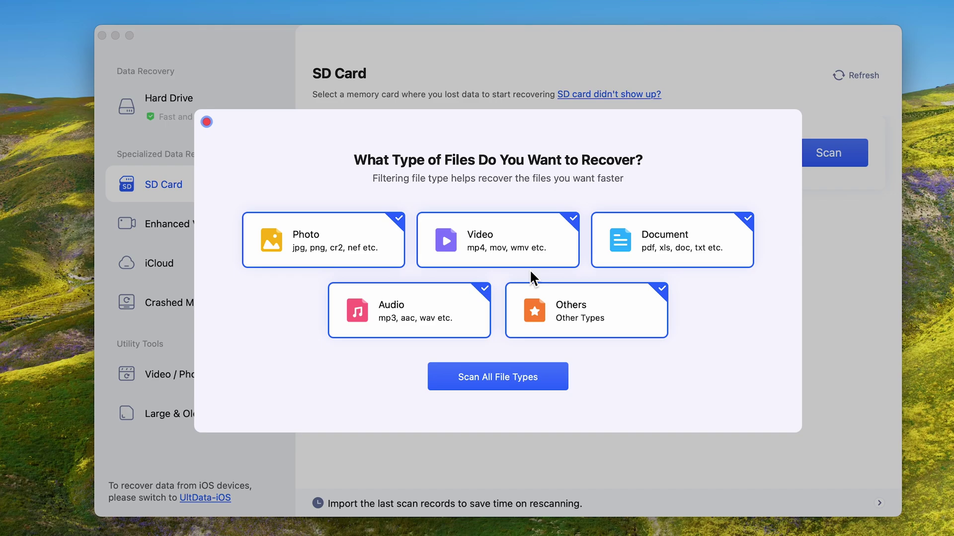
click(502, 380)
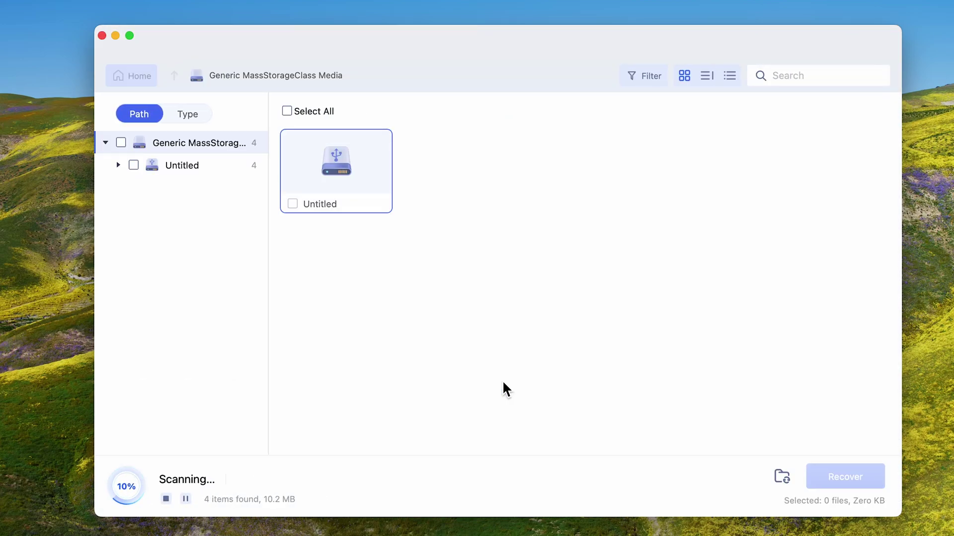
double_click(564, 172)
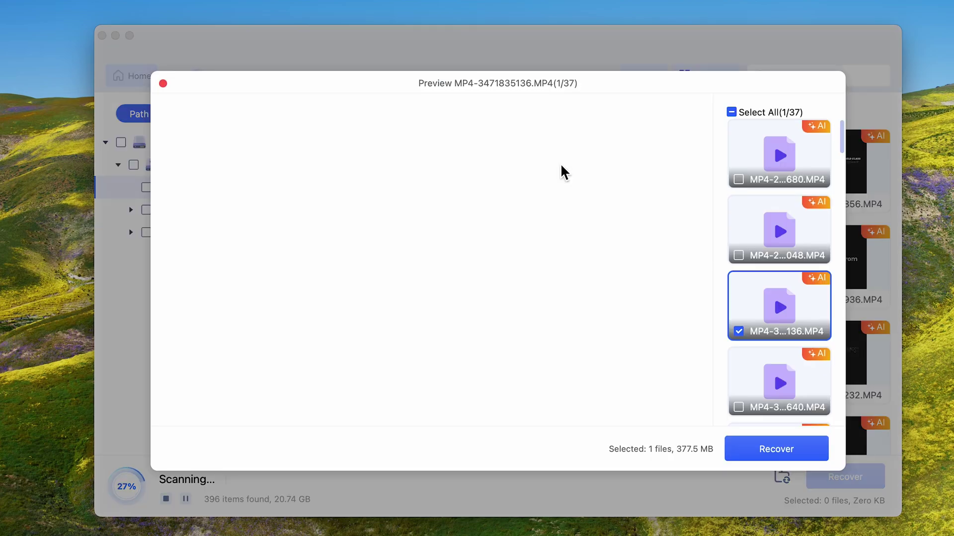
- Recover the MP4 to the Untitled card, accepting the overwrite warning, and view the recovered files
click(755, 450)
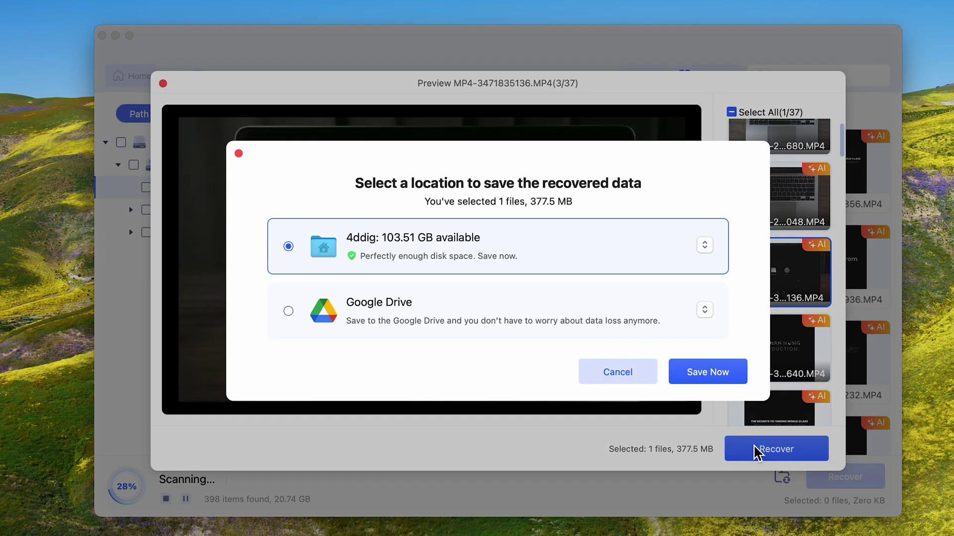
click(668, 259)
click(528, 344)
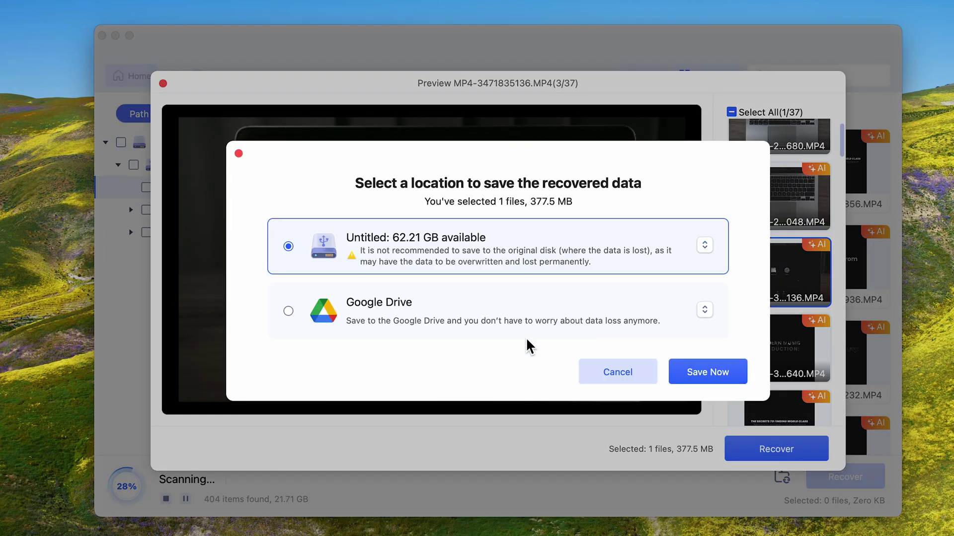
click(714, 374)
click(555, 320)
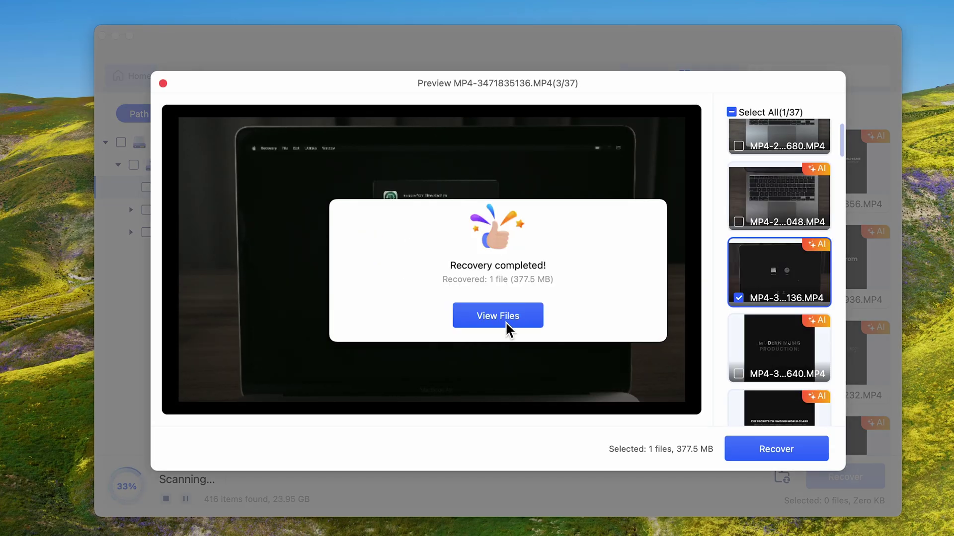
click(506, 321)
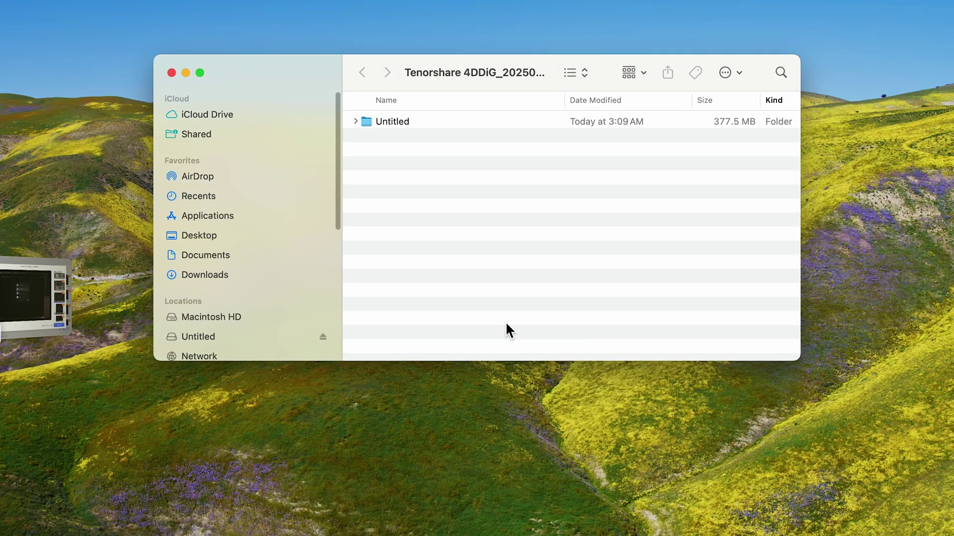
- Open Untitled > Video > mp4 and play MP4-3471835136.MP4 in QuickTime Player
double_click(493, 123)
click(494, 124)
double_click(494, 124)
double_click(493, 123)
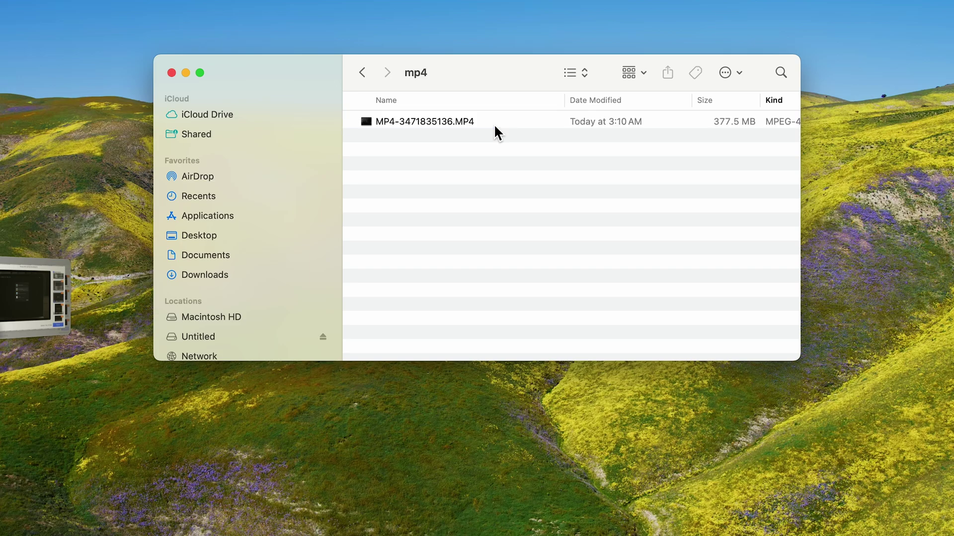
double_click(494, 124)
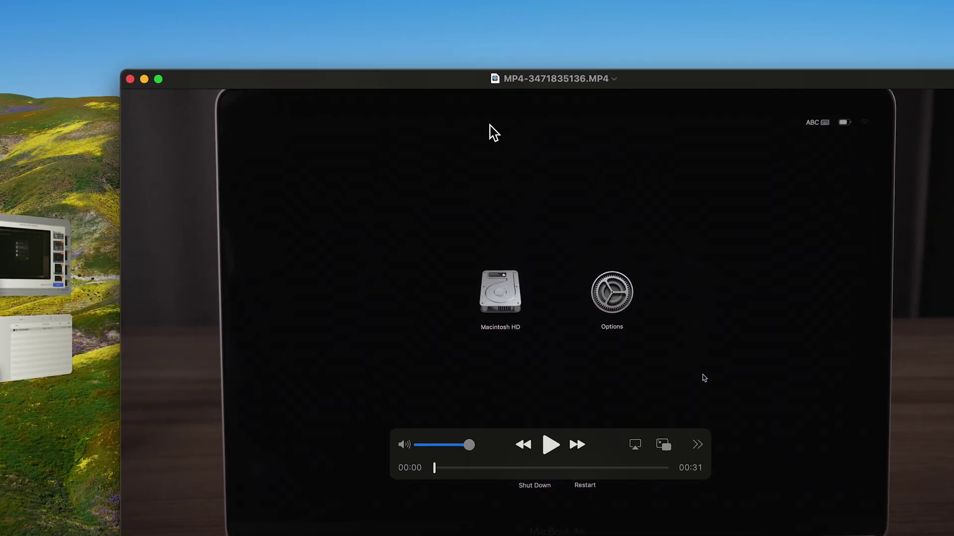